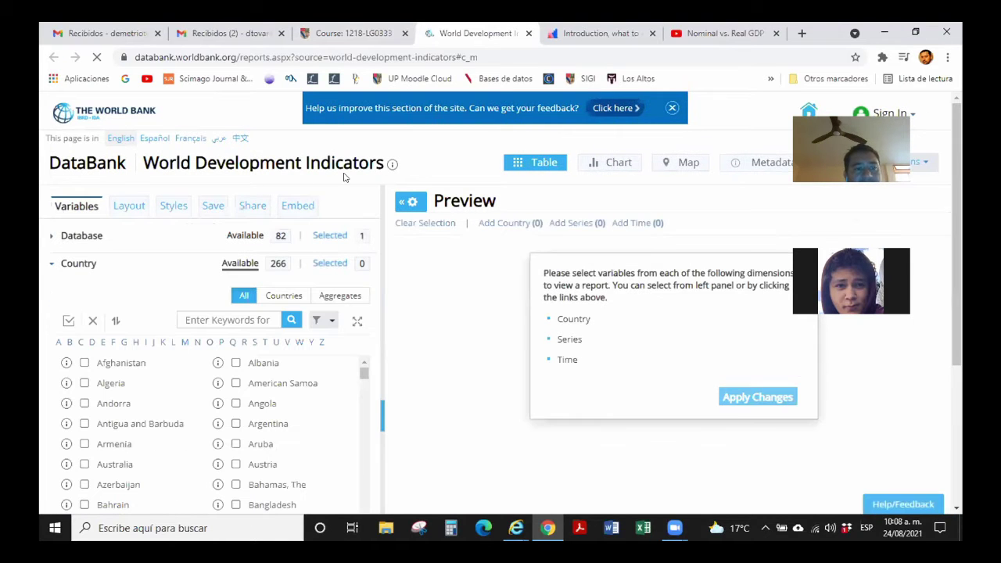
Check that World Development Indicators is the selected database, then collapse the Database section.
left_click(51, 238)
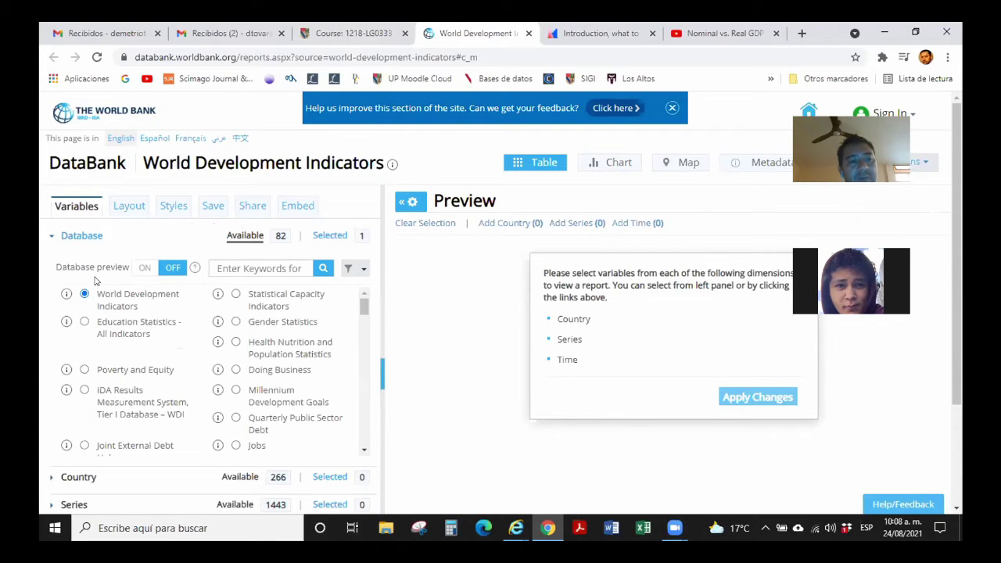
left_click(49, 239)
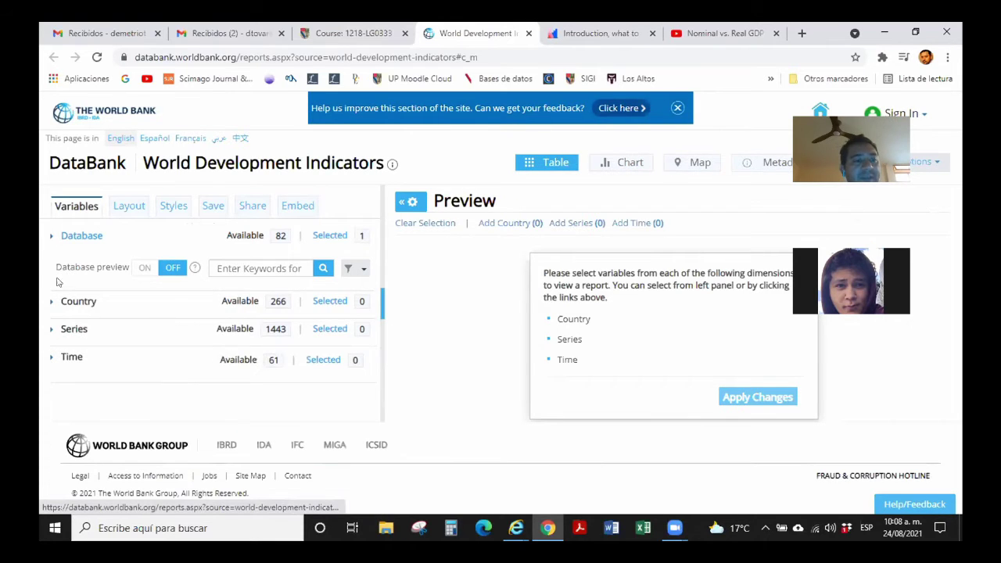
Tick Mexico (under M) and Russian Federation (under R) in the Country list, then collapse it.
left_click(49, 266)
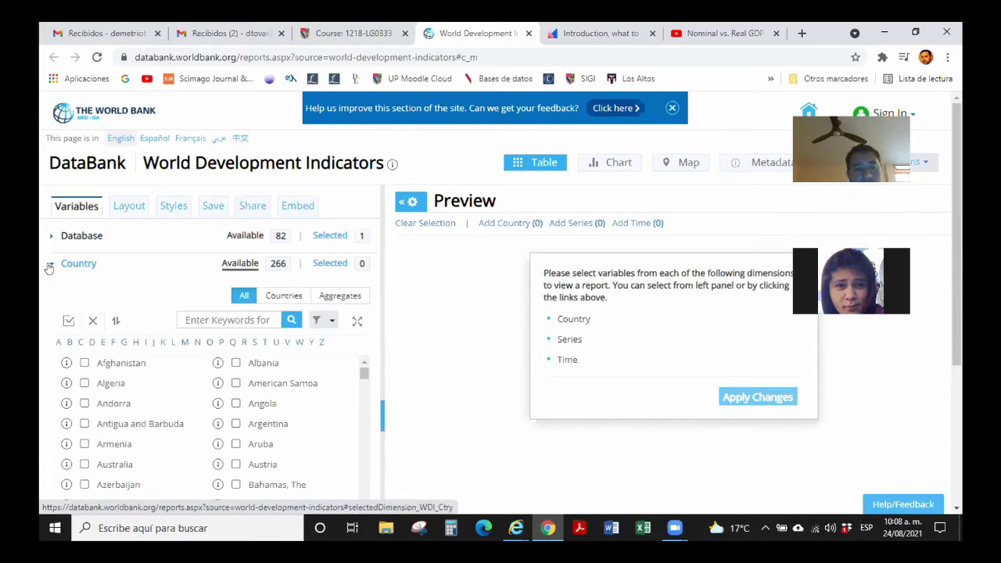
left_click(184, 343)
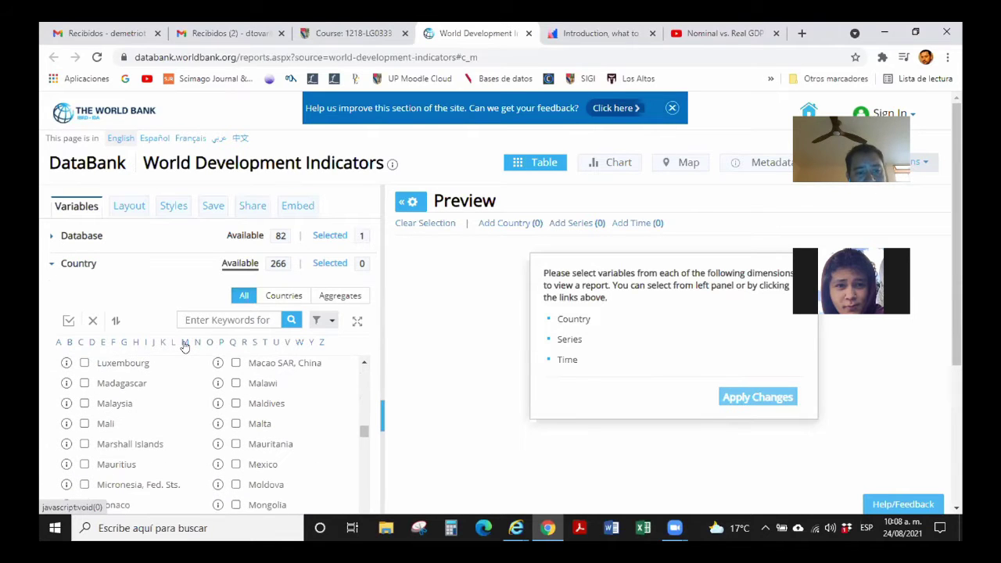
left_click(236, 465)
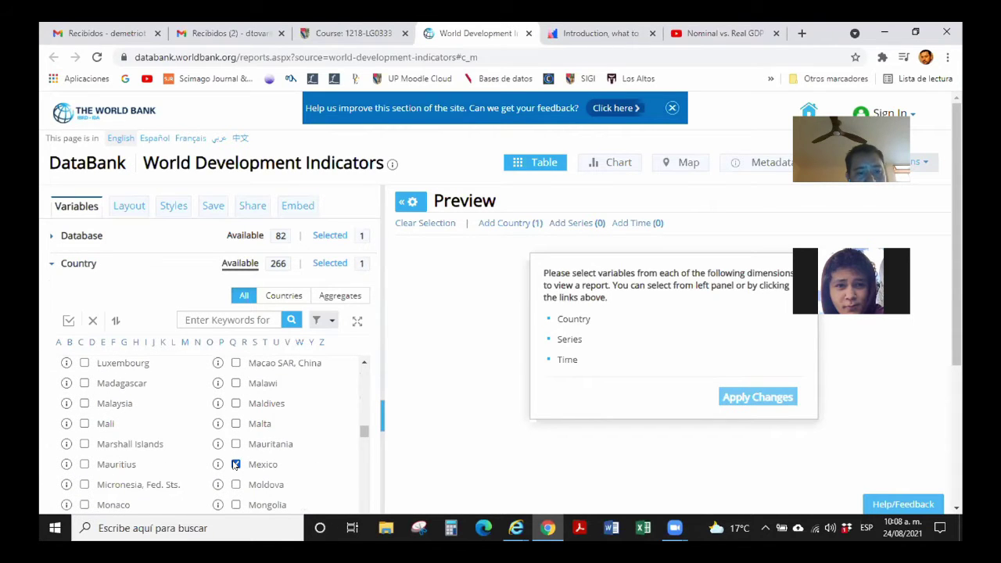
left_click(243, 344)
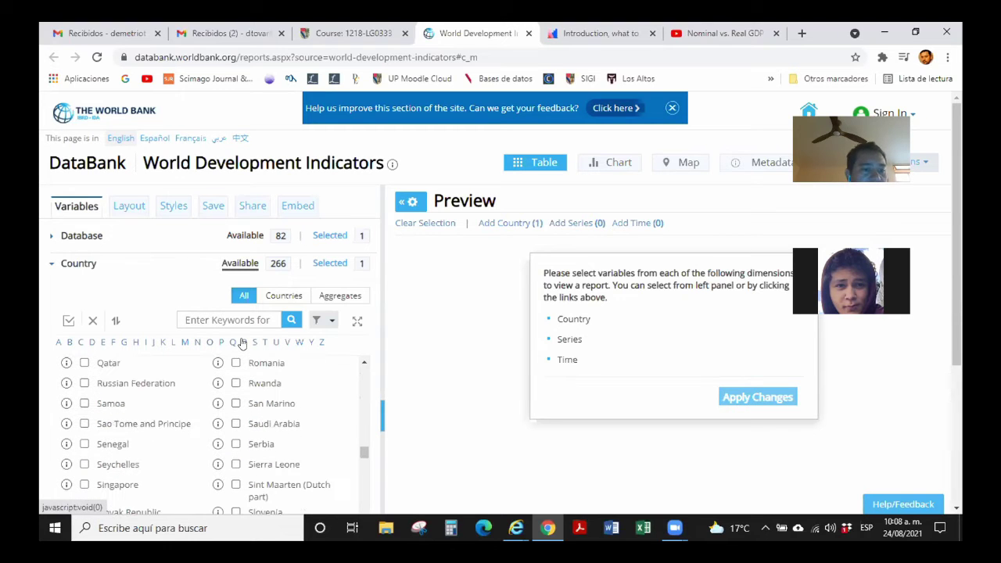
left_click(84, 383)
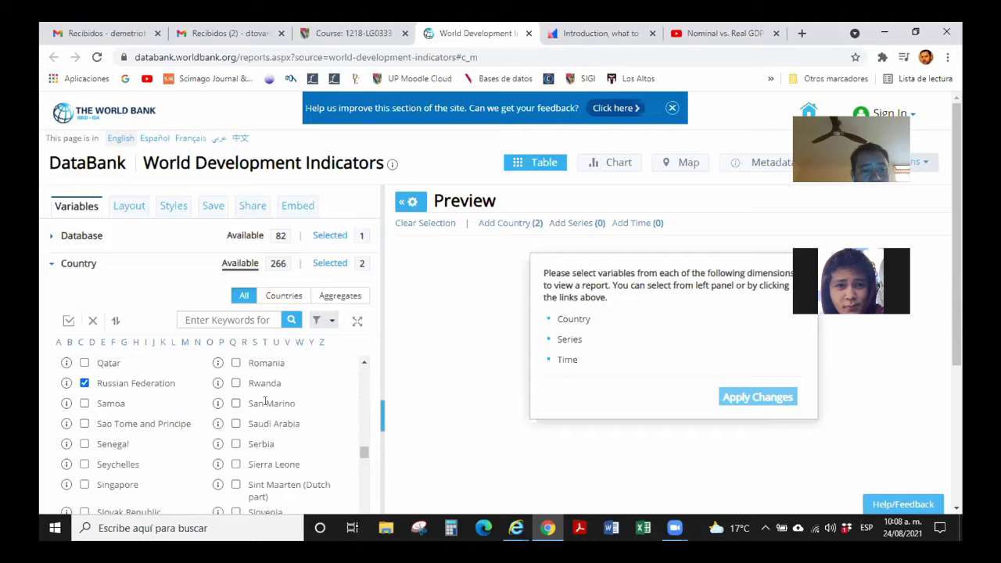
left_click(49, 268)
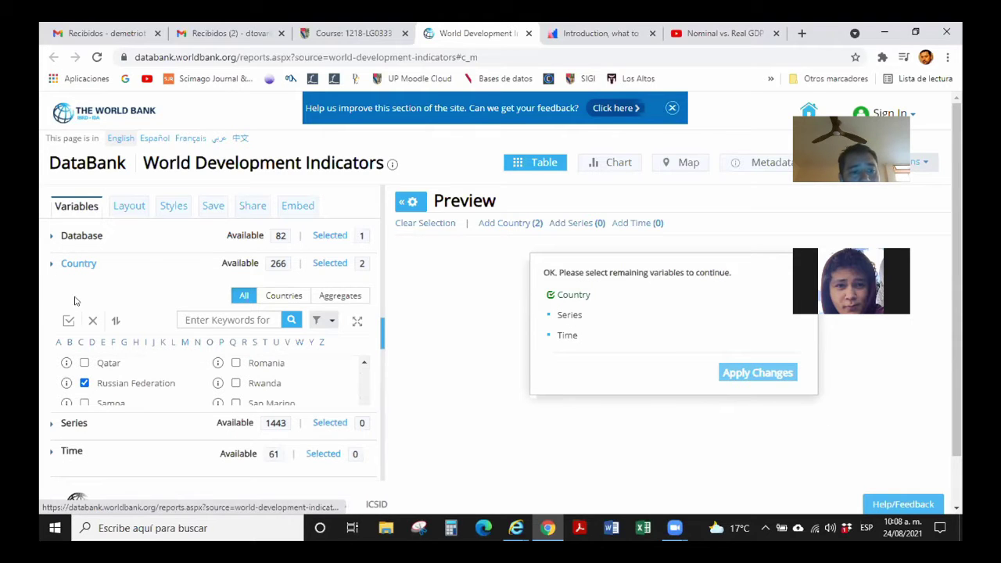
Expand the Series section to list all 1443 available indicators.
left_click(52, 294)
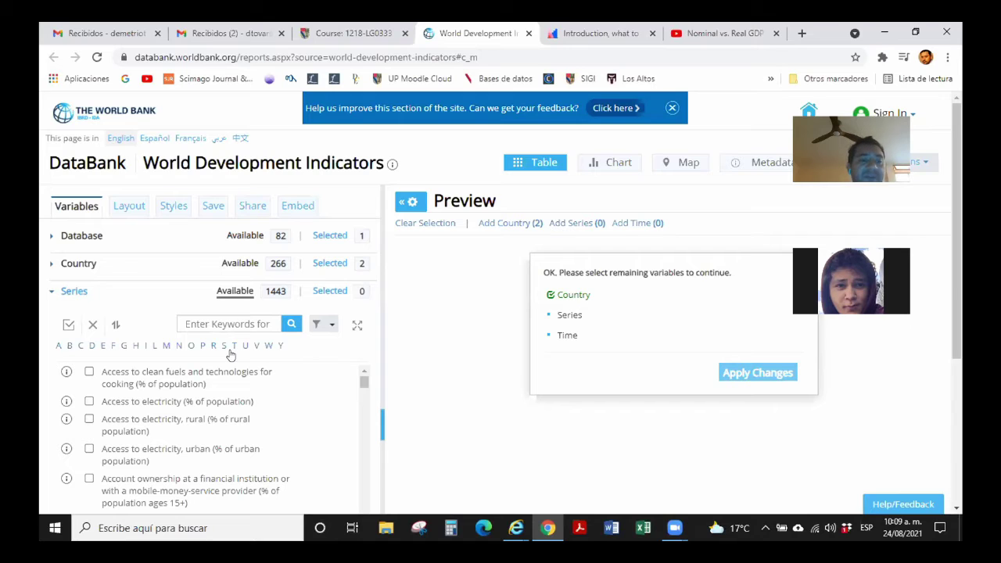
Search the series for the keyword GDP, filtering the list to 90 indicators.
left_click(210, 322)
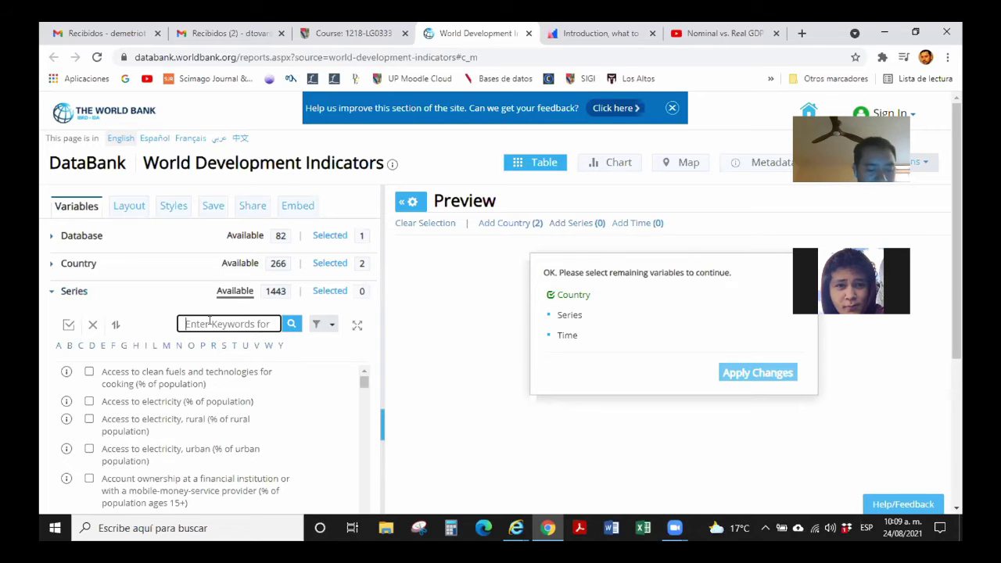
type("GDP")
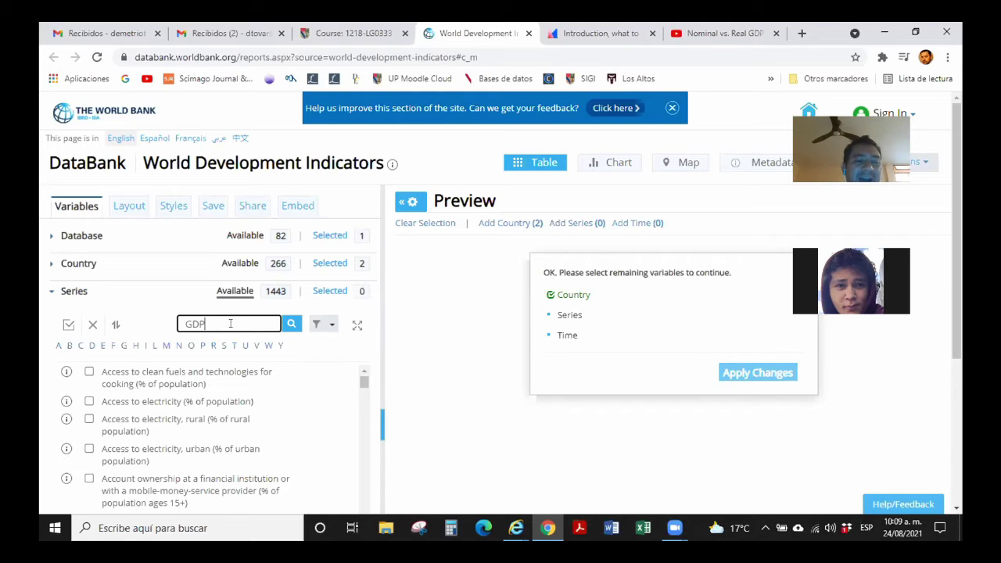
left_click(290, 326)
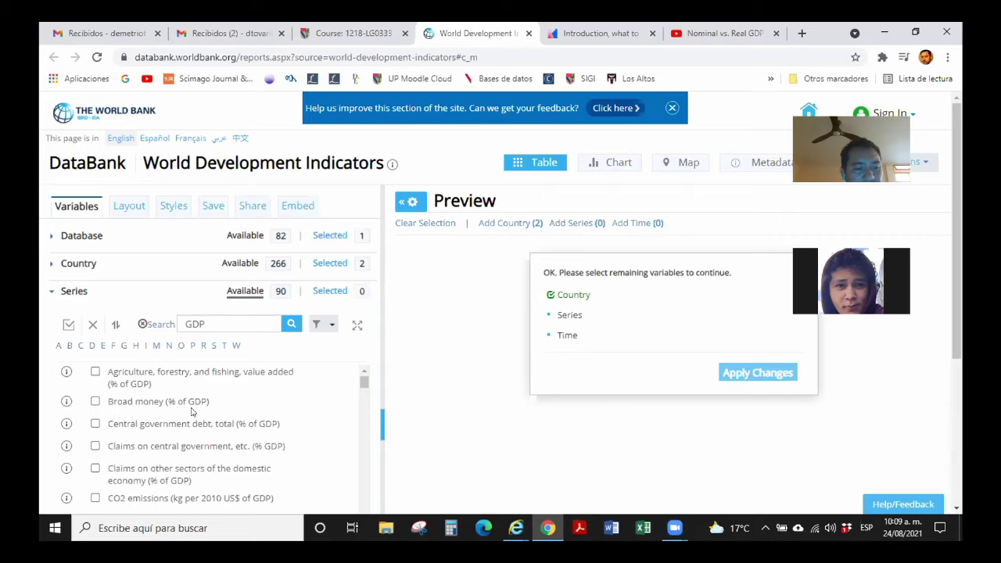
mouse_move(365, 383)
left_mouse_down()
mouse_move(372, 500)
mouse_move(376, 369)
left_mouse_up()
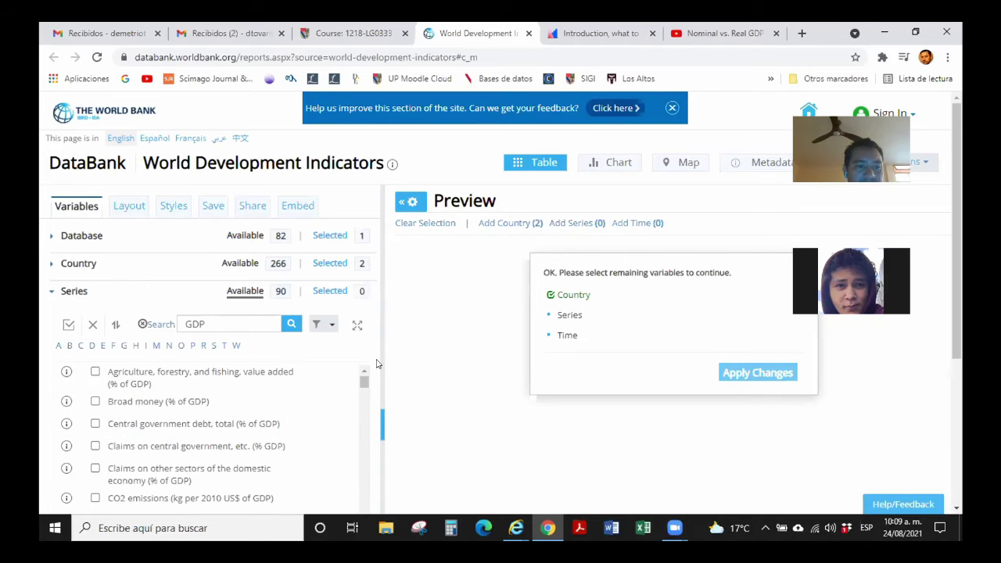
left_click(211, 322)
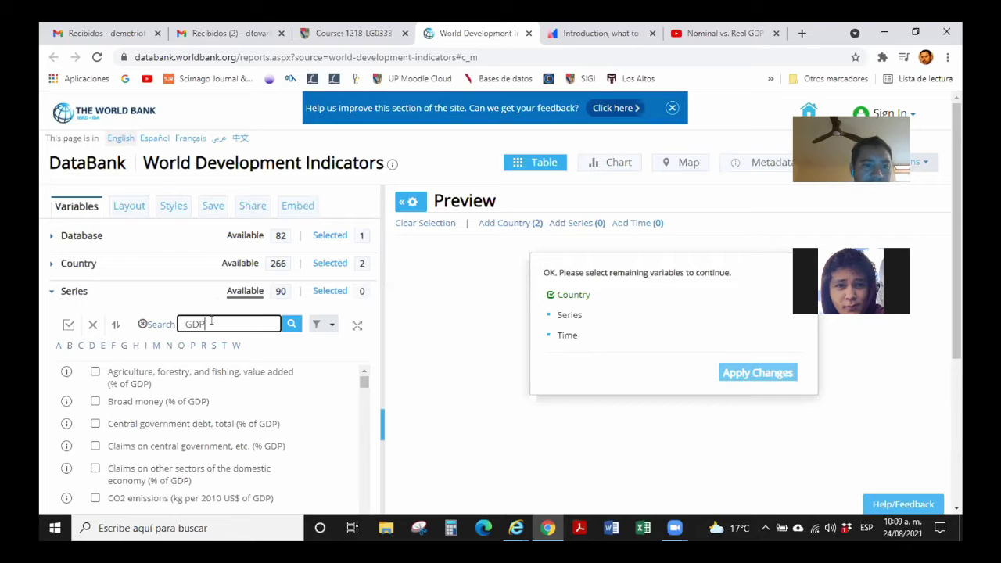
Clear the keyword box and jump to the series starting with G in the filtered list.
key("BackSpace")
key("BackSpace")
key("BackSpace")
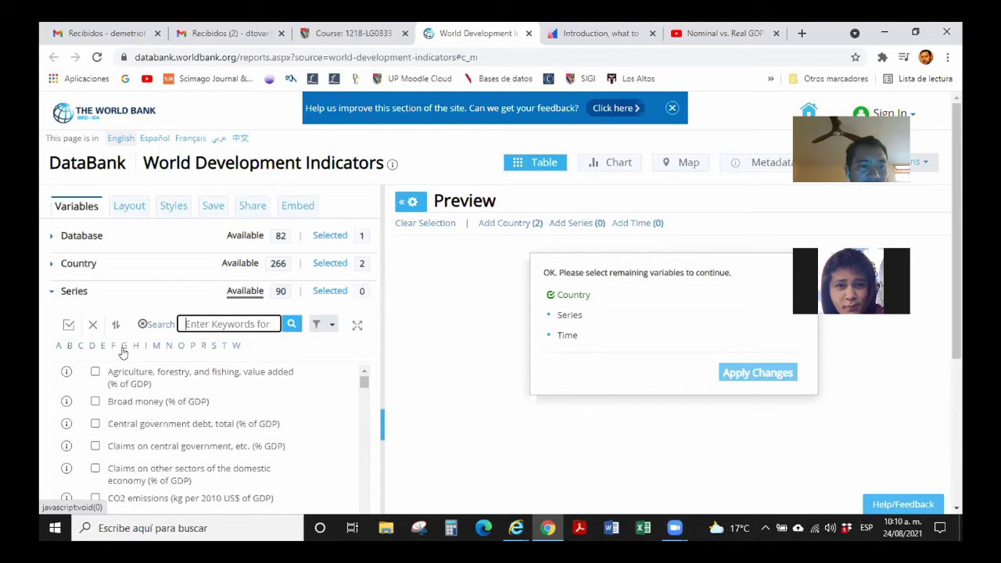
left_click(123, 349)
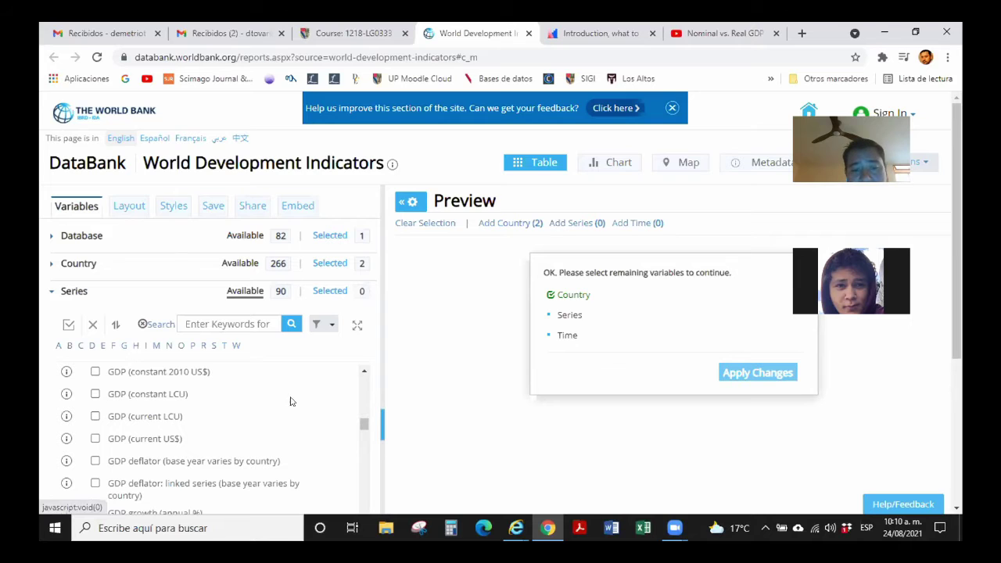
left_click(382, 429)
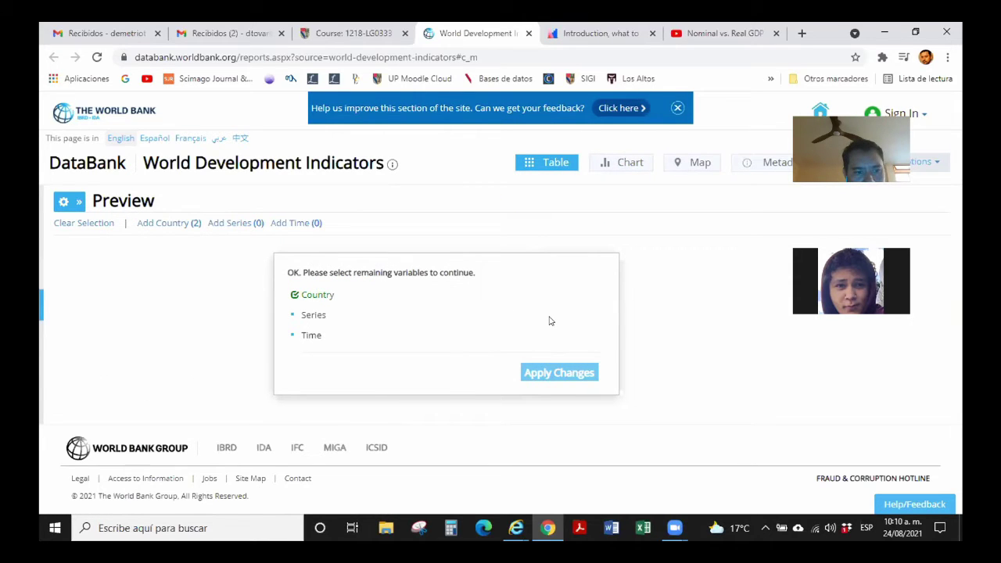
left_click(41, 303)
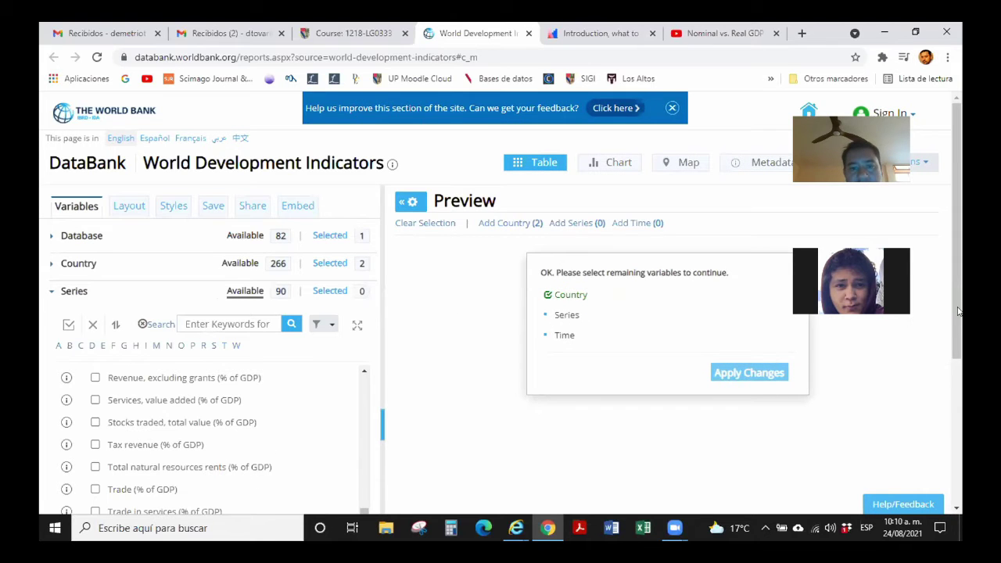
scroll(958, 311, "down", 2)
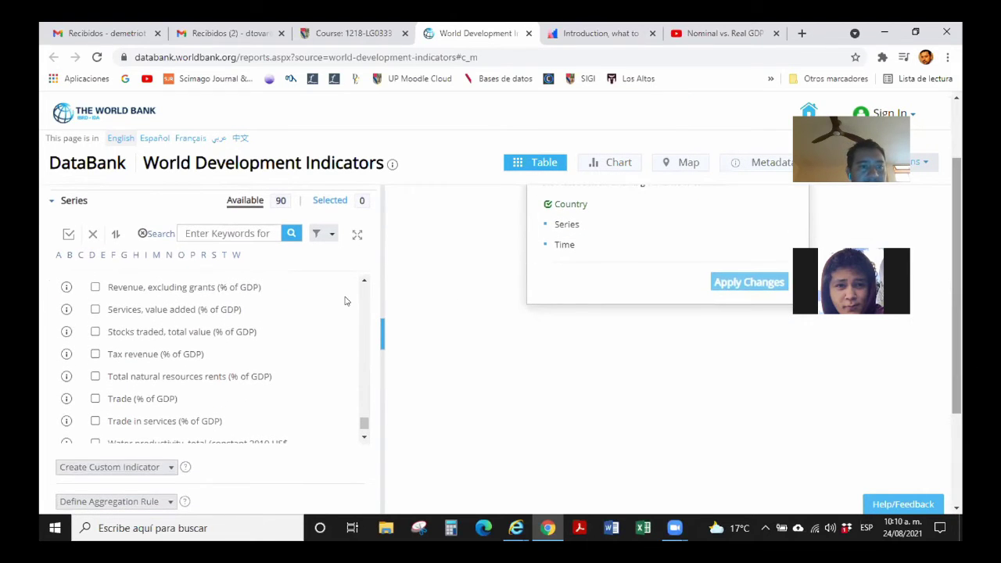
left_click(123, 256)
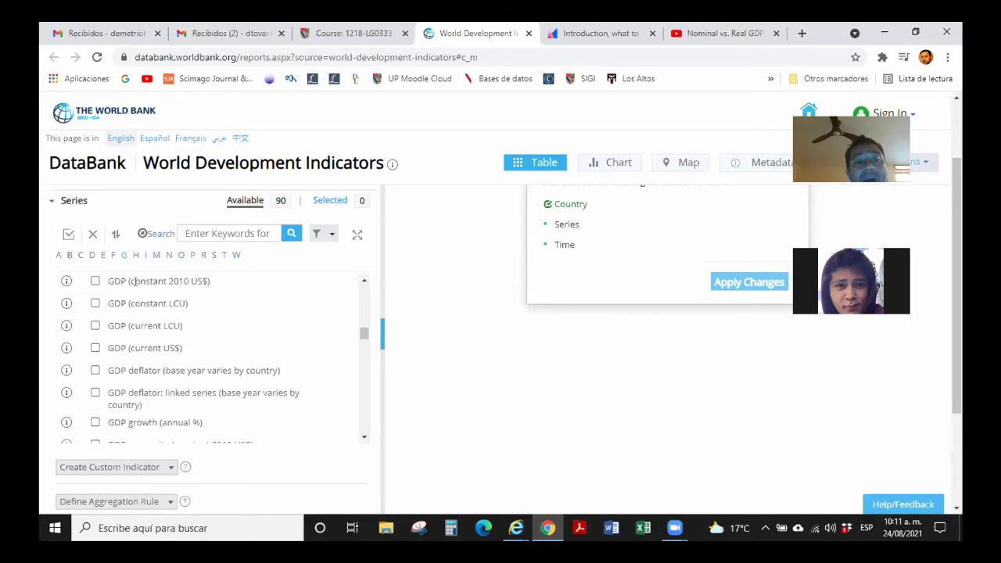
Tick GDP (constant 2010 US$) and GDP (current US$), then view the constant-dollar series' metadata.
left_click(95, 280)
left_click(95, 347)
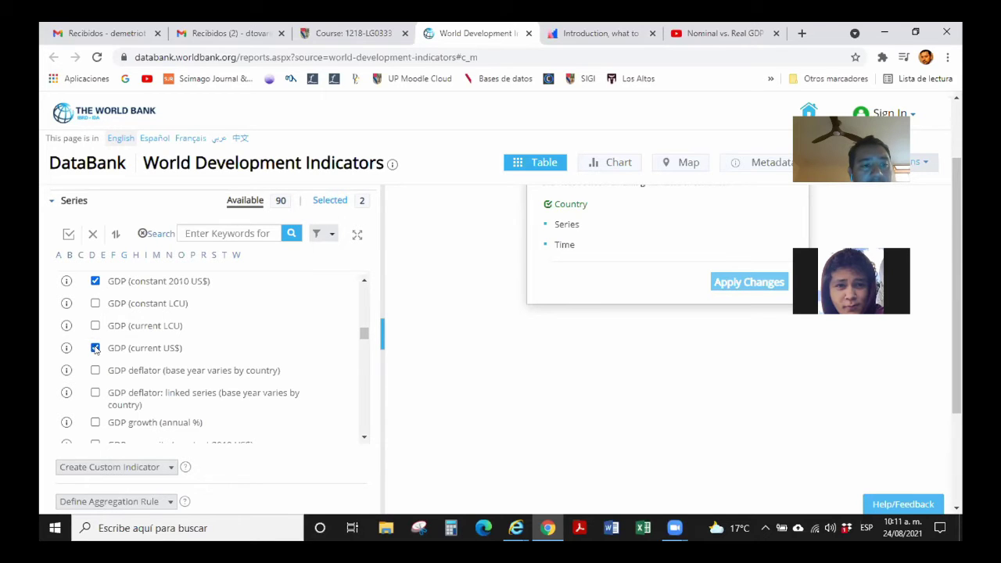
left_click(66, 283)
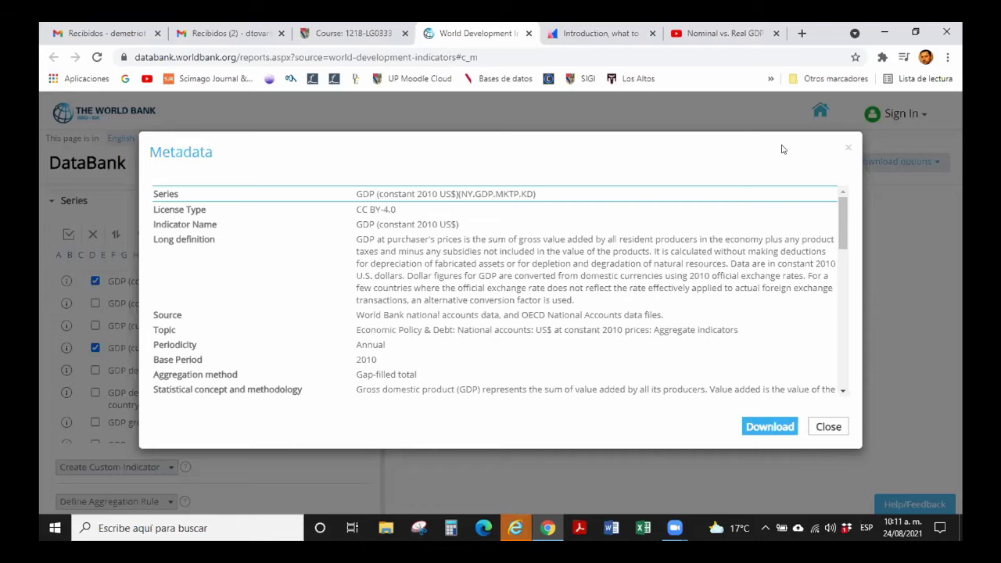
Close the constant-dollar metadata, then review and close the GDP (current US$) metadata.
left_click(847, 147)
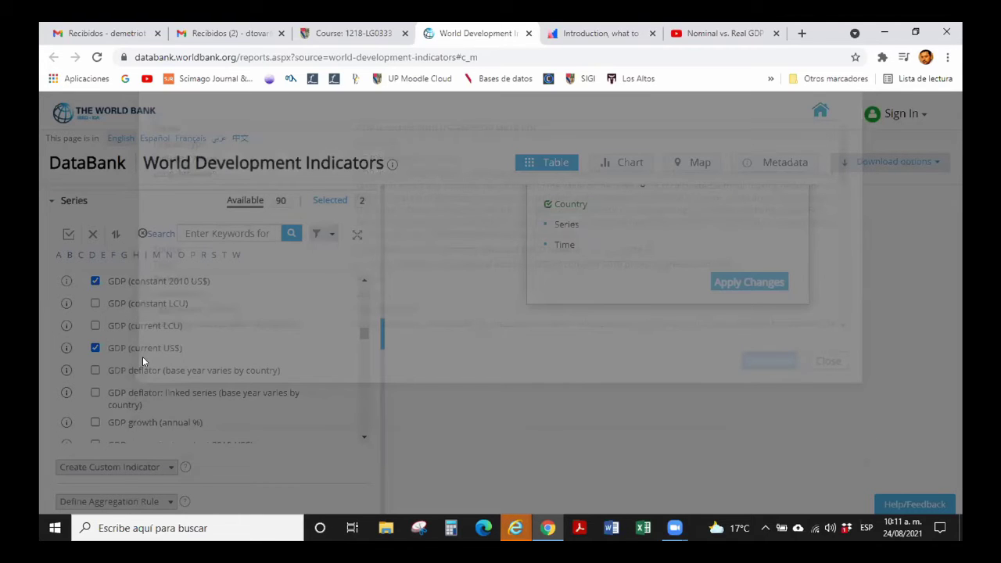
left_click(66, 348)
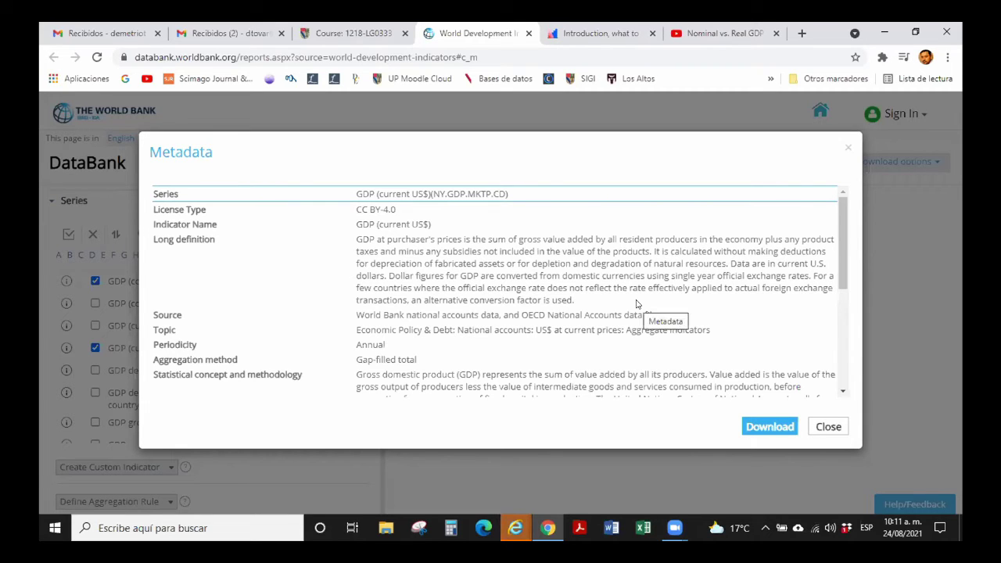
left_click(846, 150)
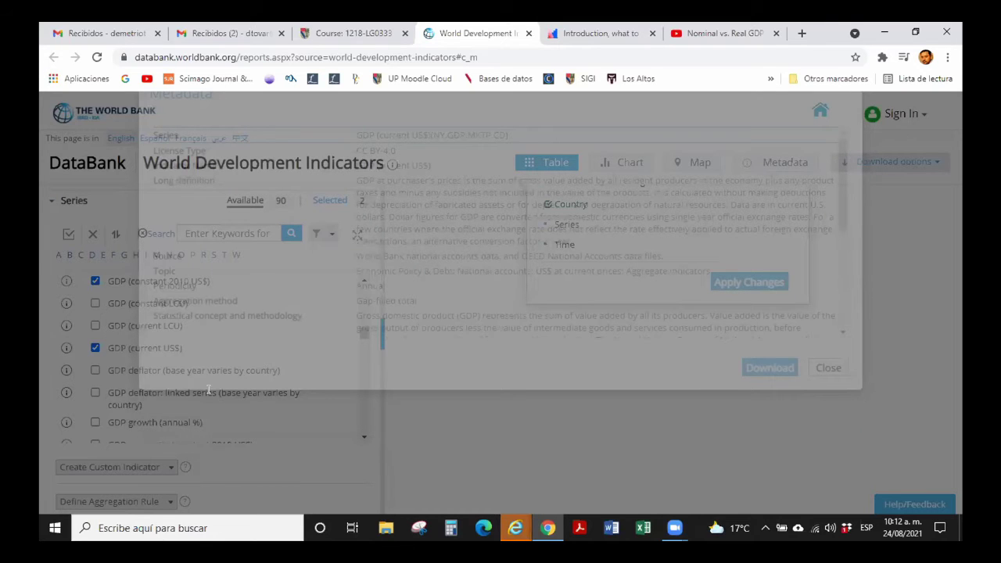
Scroll down the Series list and tick GDP per capita (constant 2010 US$).
left_click(363, 438)
left_click(363, 438)
left_click(363, 438)
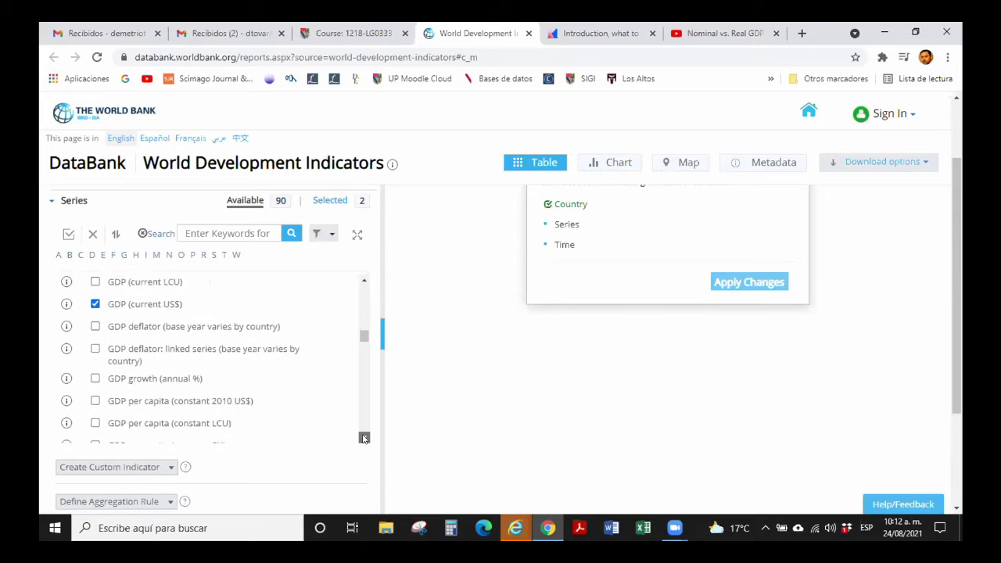
left_click(362, 438)
left_click(363, 437)
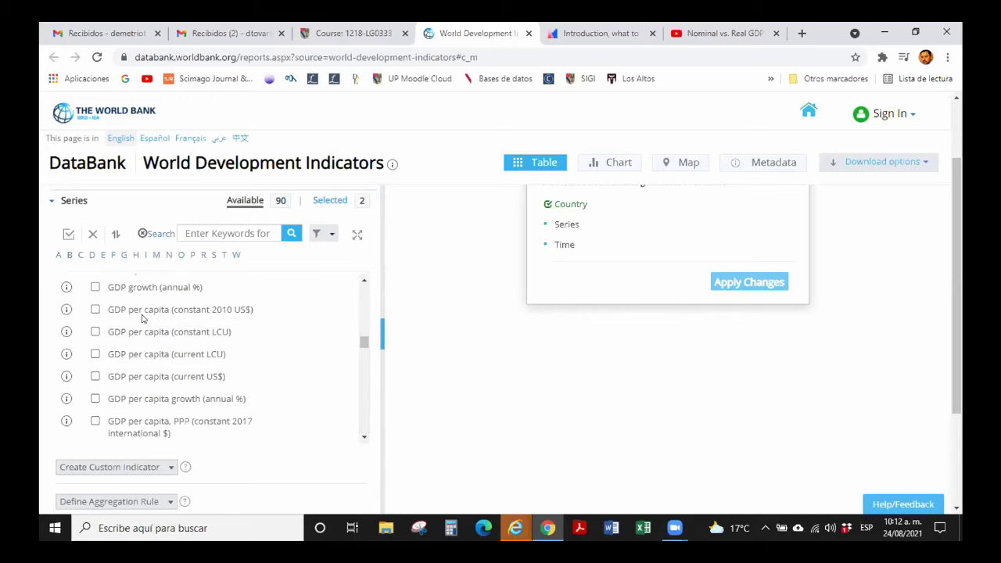
left_click(362, 280)
left_click(363, 280)
left_click(363, 279)
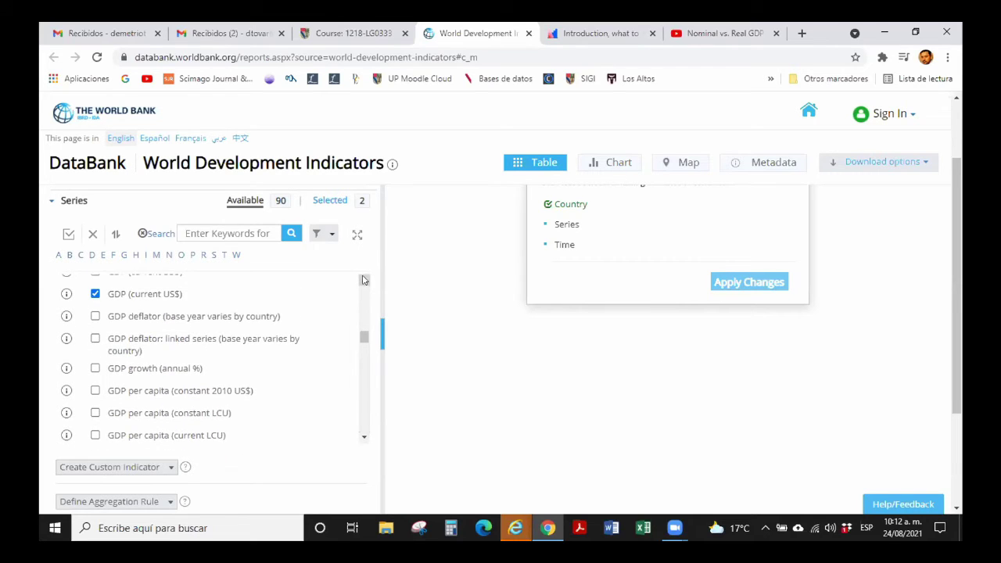
left_click(363, 280)
left_click(363, 280)
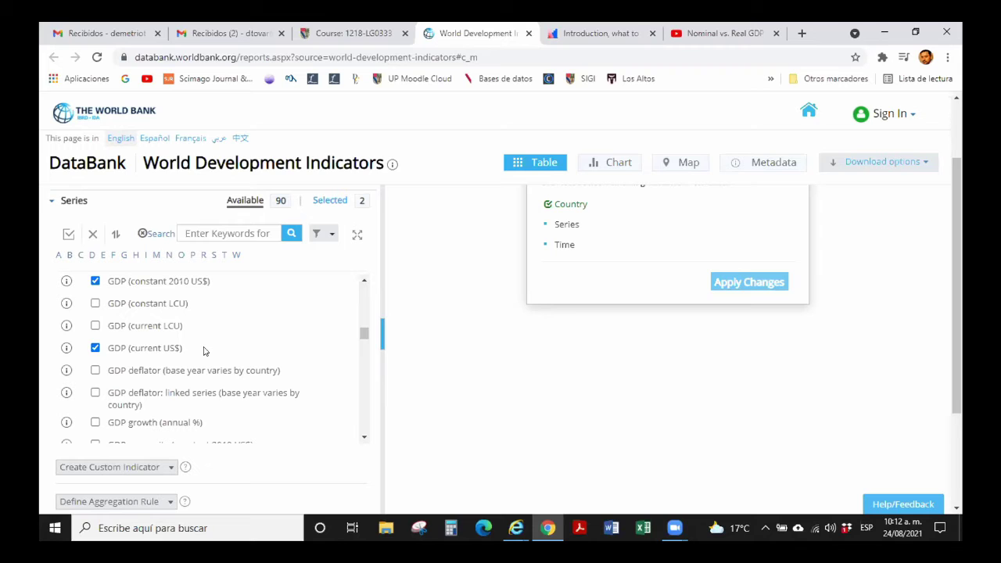
left_click(363, 438)
left_click(364, 438)
left_click(364, 438)
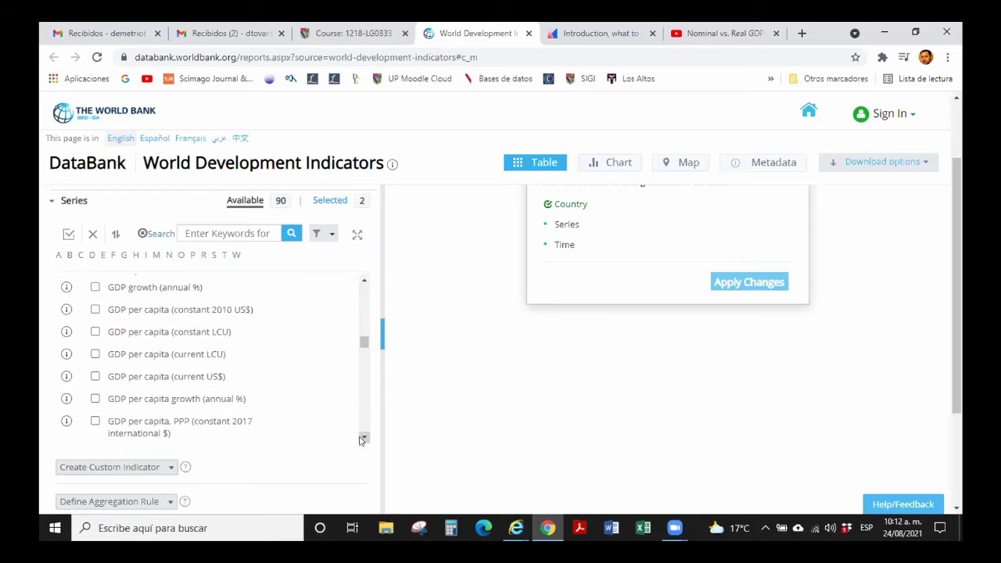
left_click(95, 310)
Tick GDP per capita (current US$), making four selected series.
left_click(95, 376)
left_click(363, 280)
left_click(364, 280)
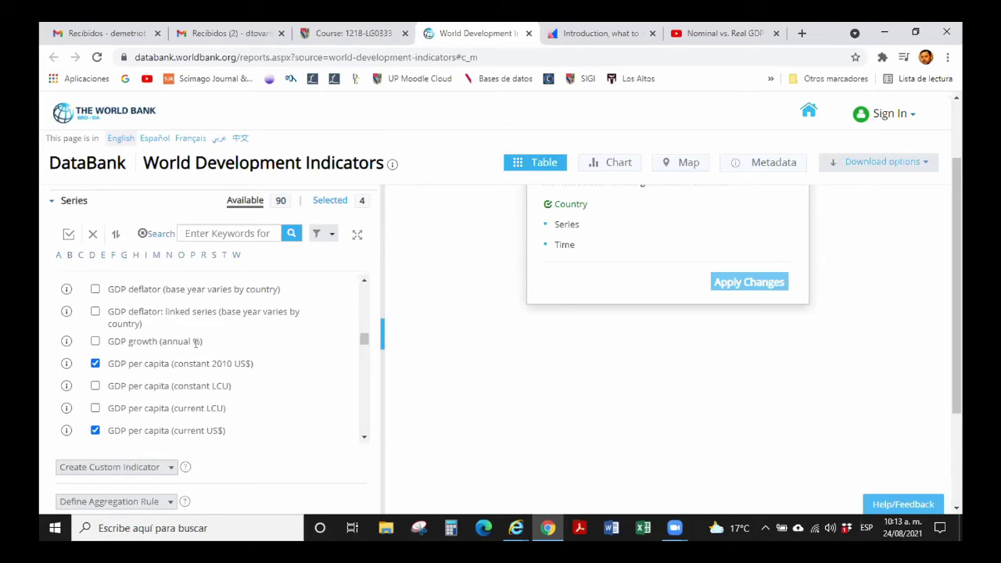
Tick GDP growth (annual %) as the fifth series and close its metadata popup.
left_click(96, 342)
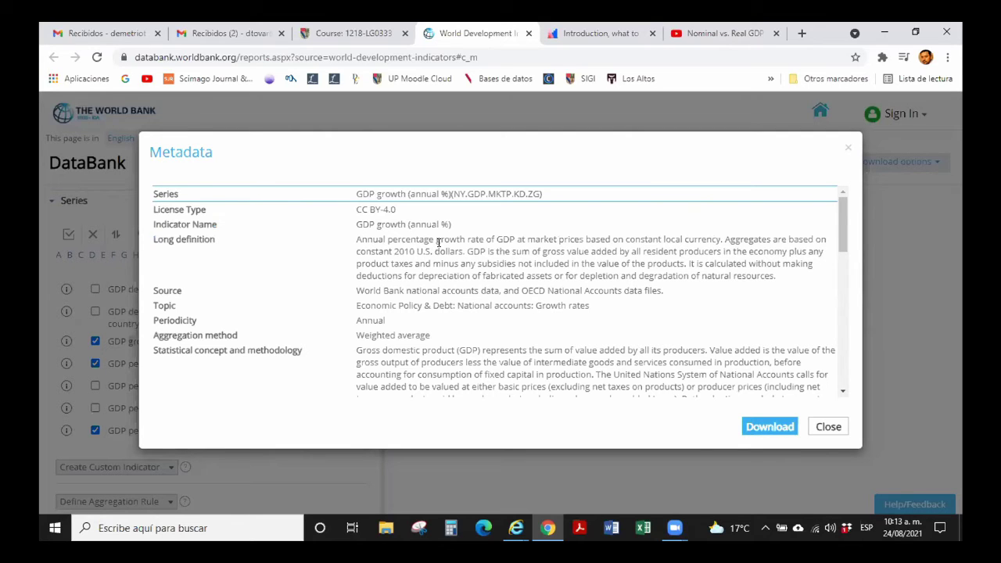
left_click(846, 149)
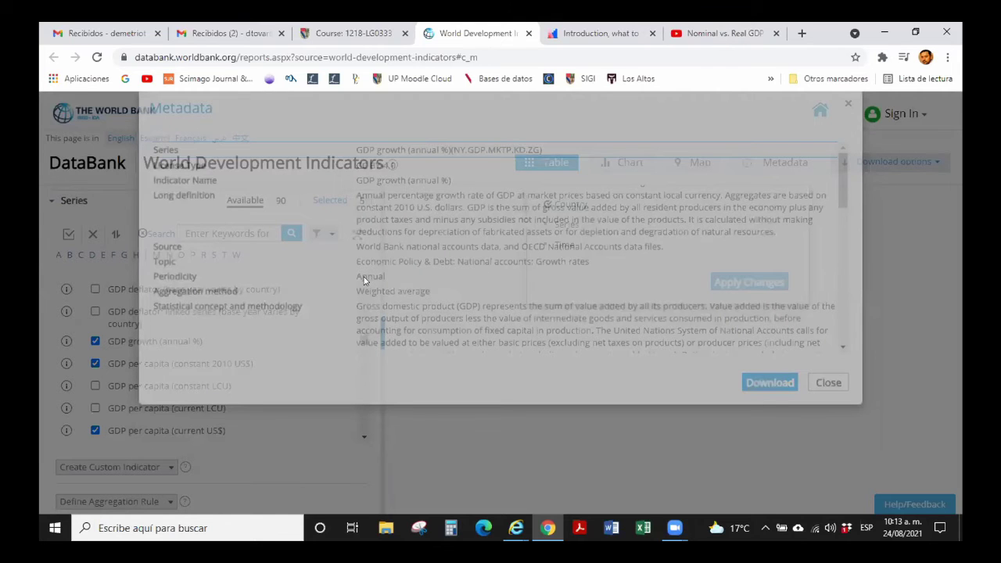
scroll(89, 341, "up", 2)
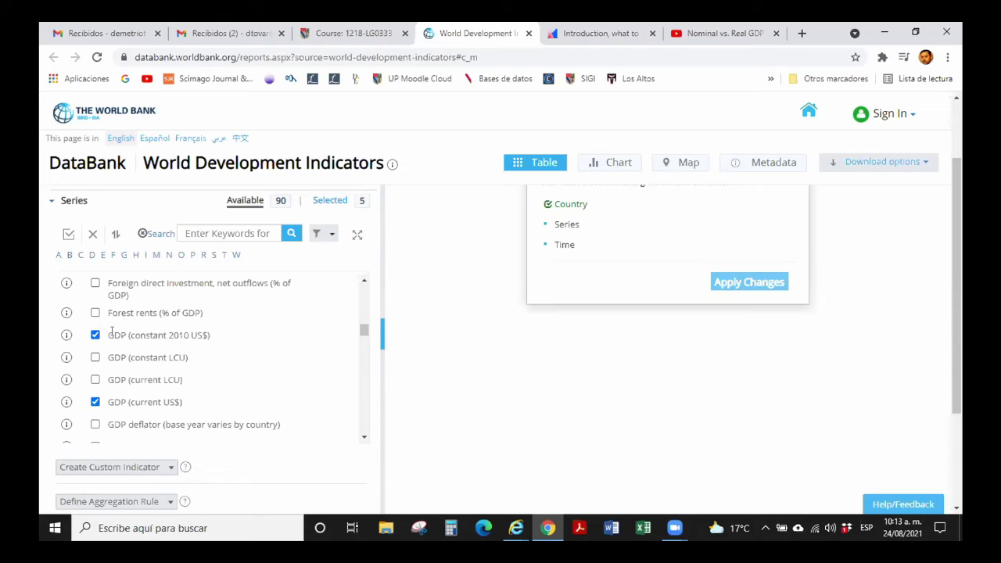
left_click(363, 437)
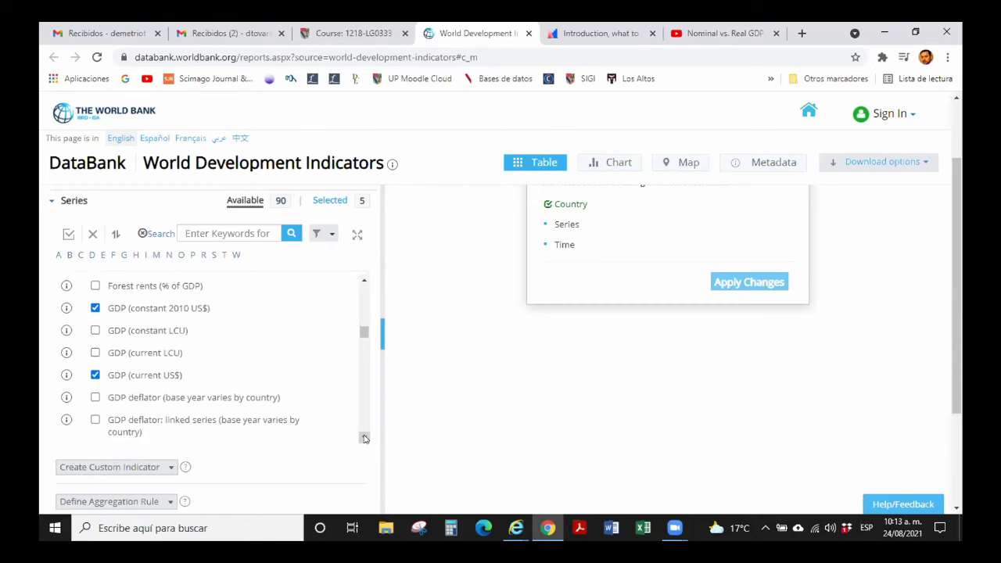
Add GDP per capita growth (annual %) as sixth series, then view Moodle's 2-4 National Income Accounting section.
scroll(363, 438, "down", 3)
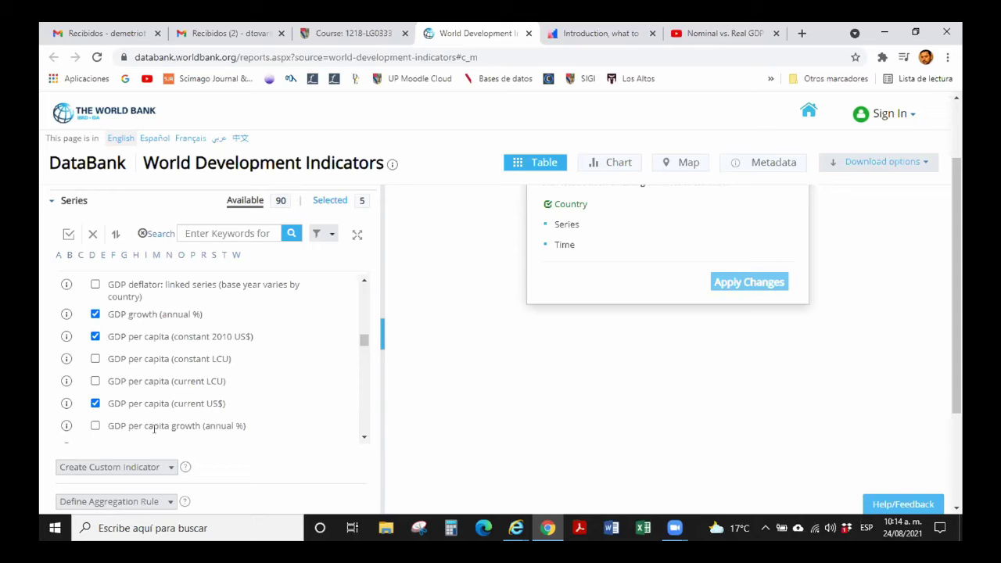
left_click(94, 426)
left_click(347, 33)
left_click_drag(959, 151, 960, 184)
scroll(547, 227, "down", 2)
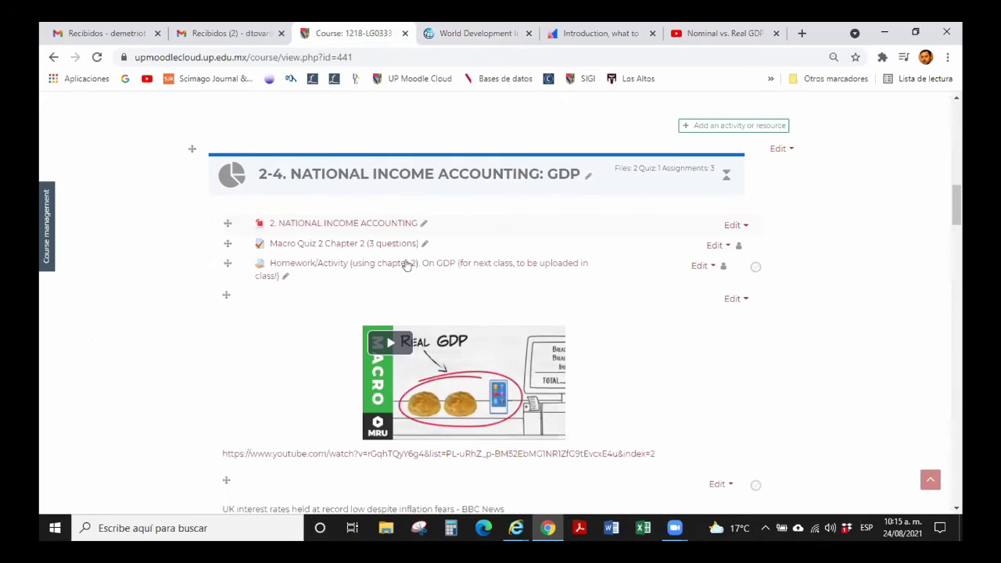
Read through the Moodle GDP homework assignment's task list, then return to the World Development Indicators page.
left_click(406, 265)
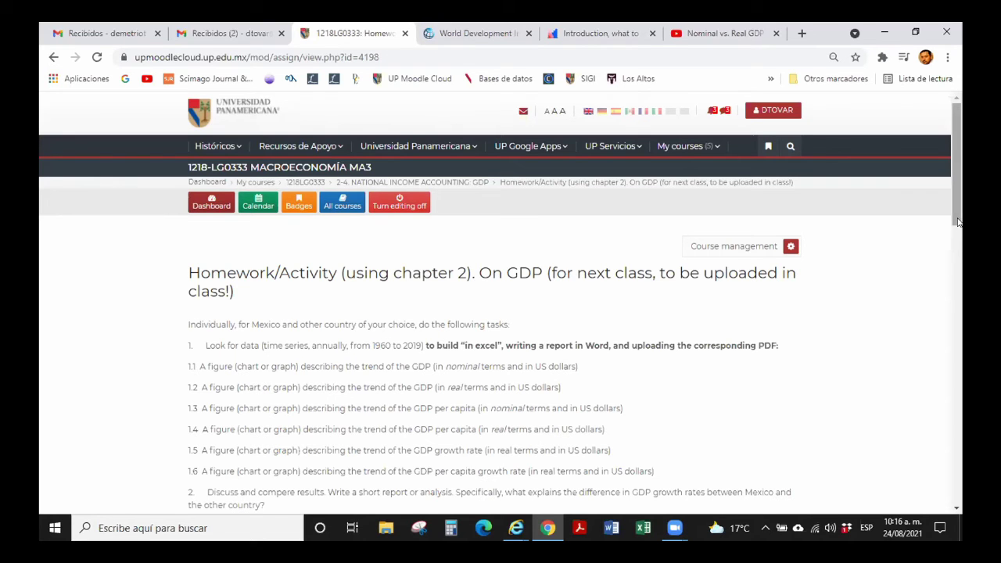
left_click_drag(959, 224, 960, 299)
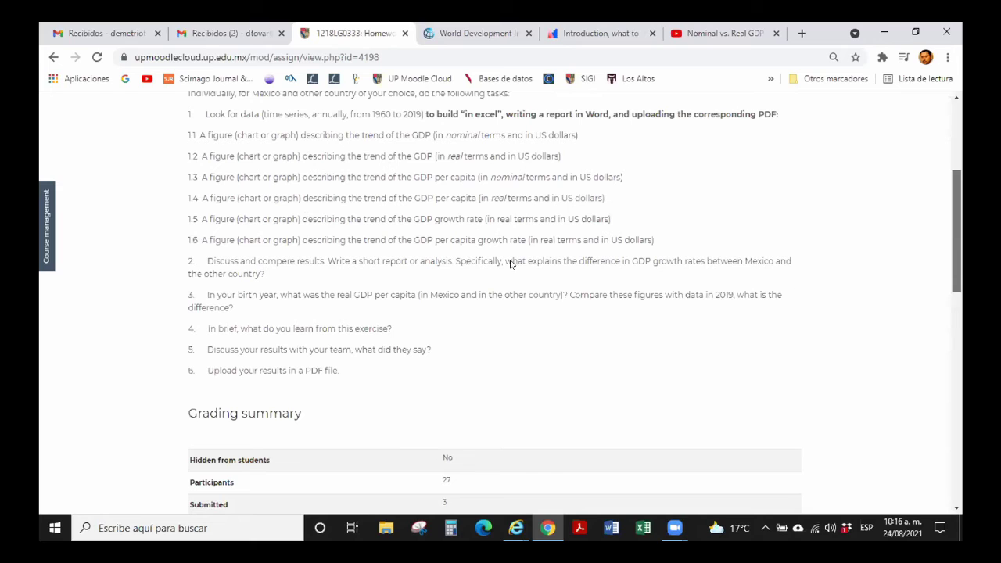
scroll(960, 311, "down", 2)
key("ctrl+Tab")
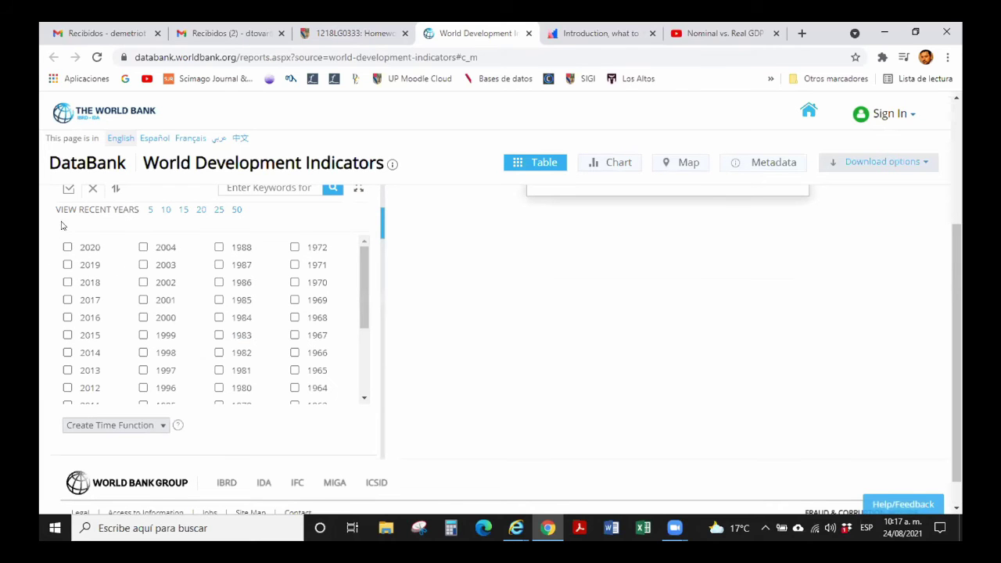
Select all 61 years from 1960 to 2020 and apply the changes to build the GDP table.
left_click(67, 189)
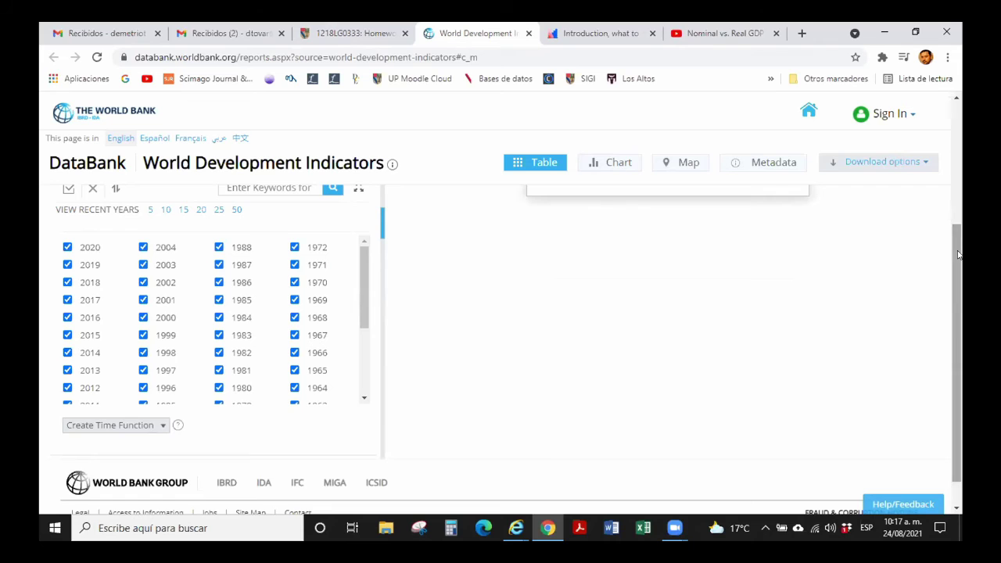
left_click_drag(958, 263, 953, 199)
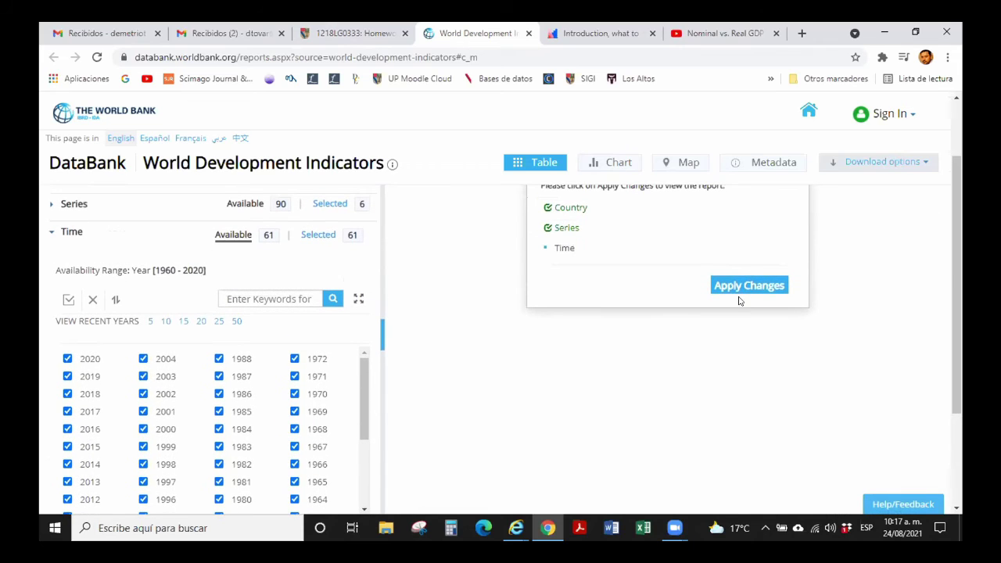
left_click(743, 286)
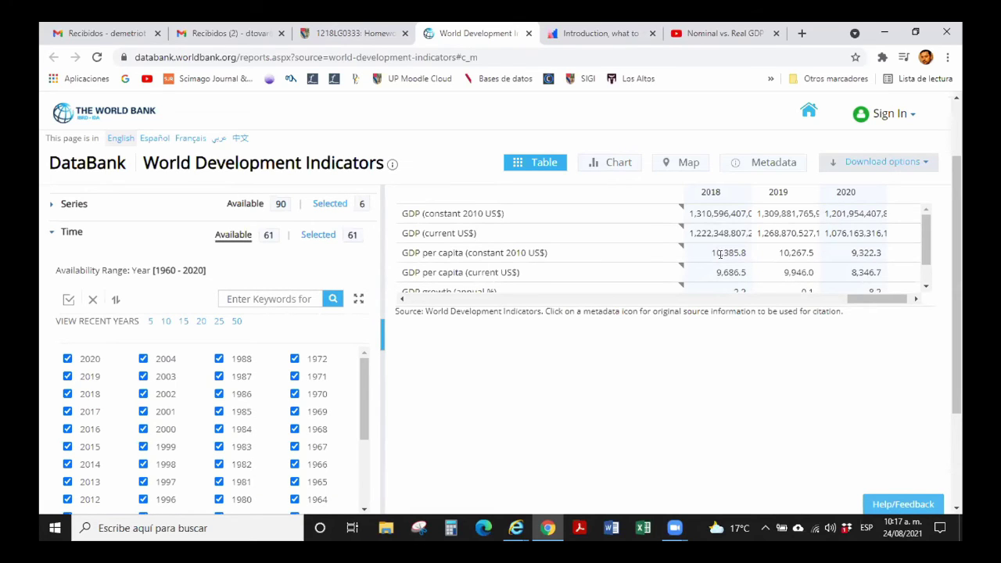
left_click_drag(957, 215, 953, 190)
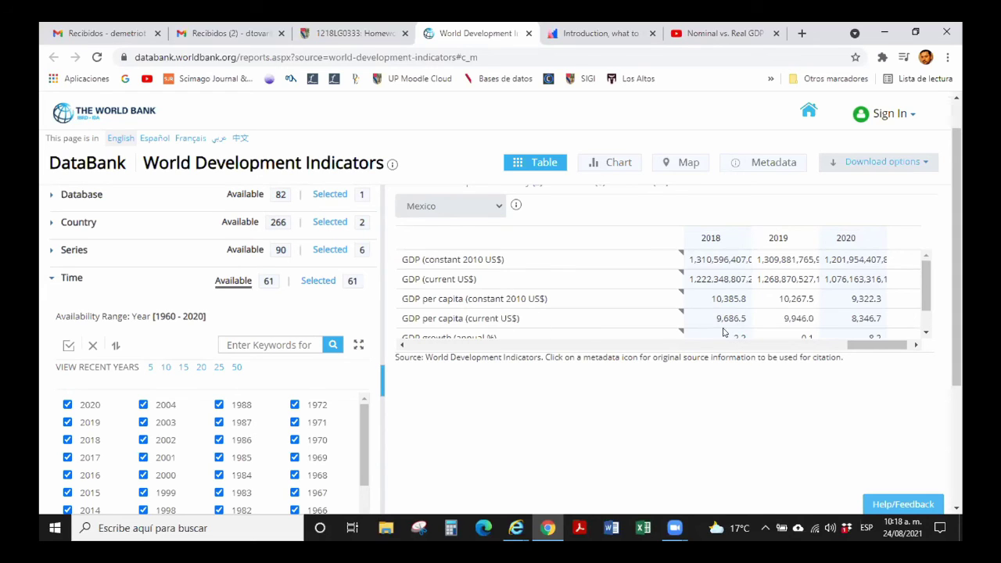
scroll(423, 280, "down", 1)
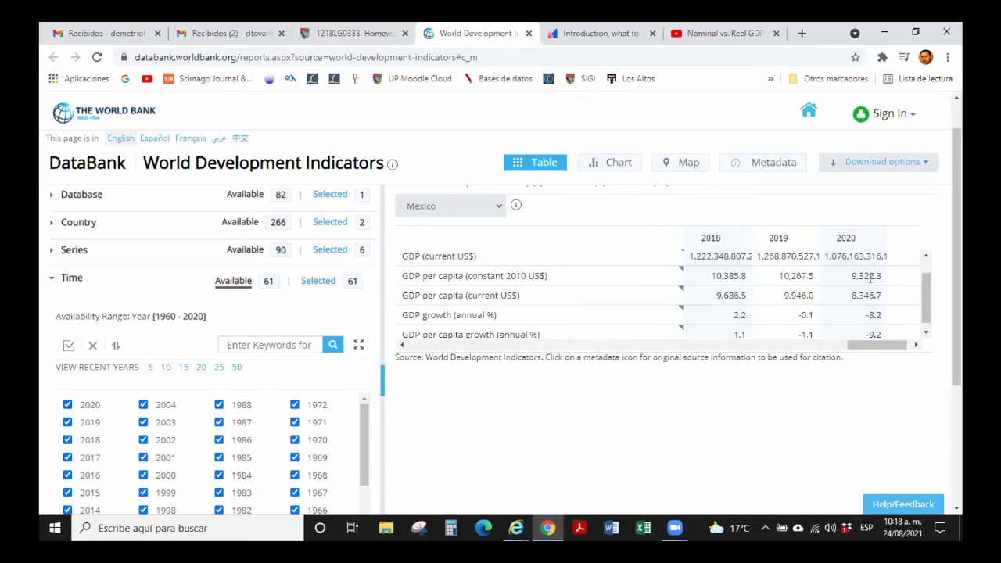
left_click(495, 204)
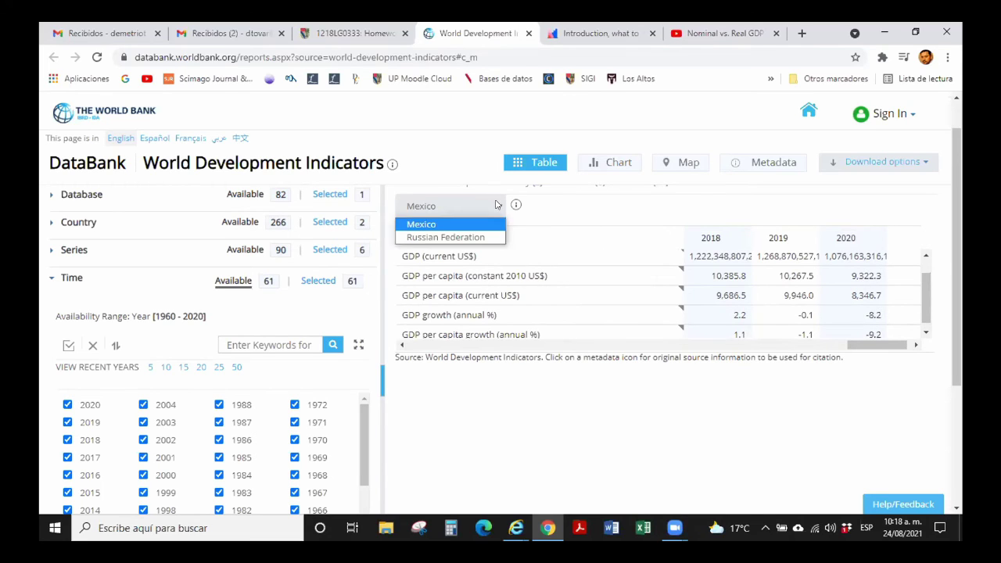
left_click(474, 238)
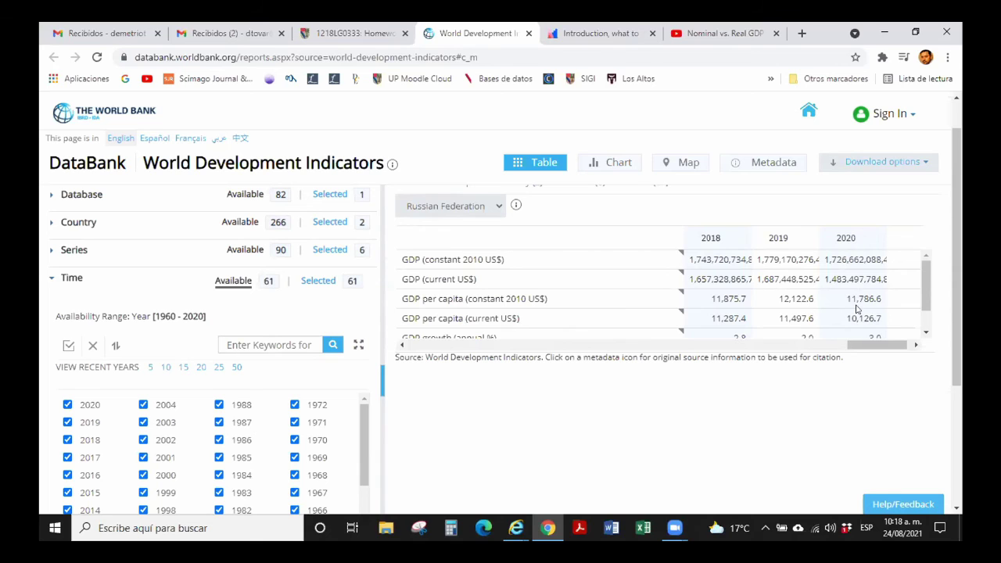
mouse_move(865, 345)
left_mouse_down()
mouse_move(747, 367)
mouse_move(756, 368)
left_mouse_up()
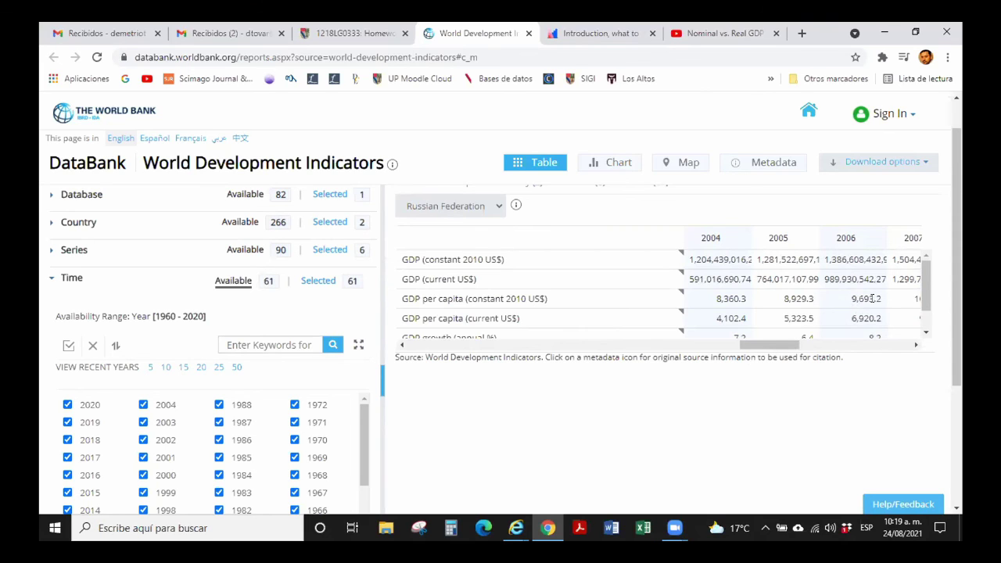
left_click_drag(767, 345, 741, 345)
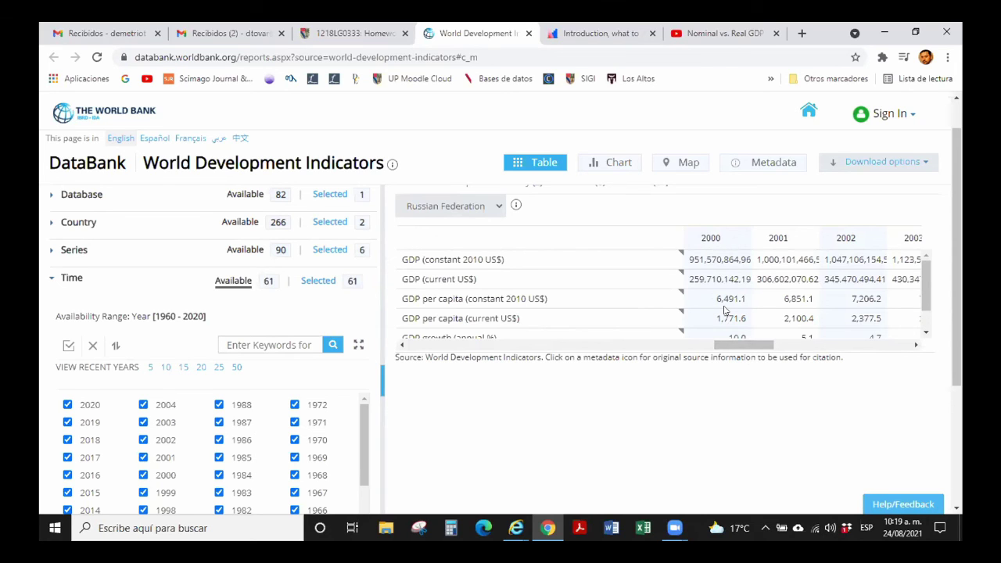
left_click(495, 206)
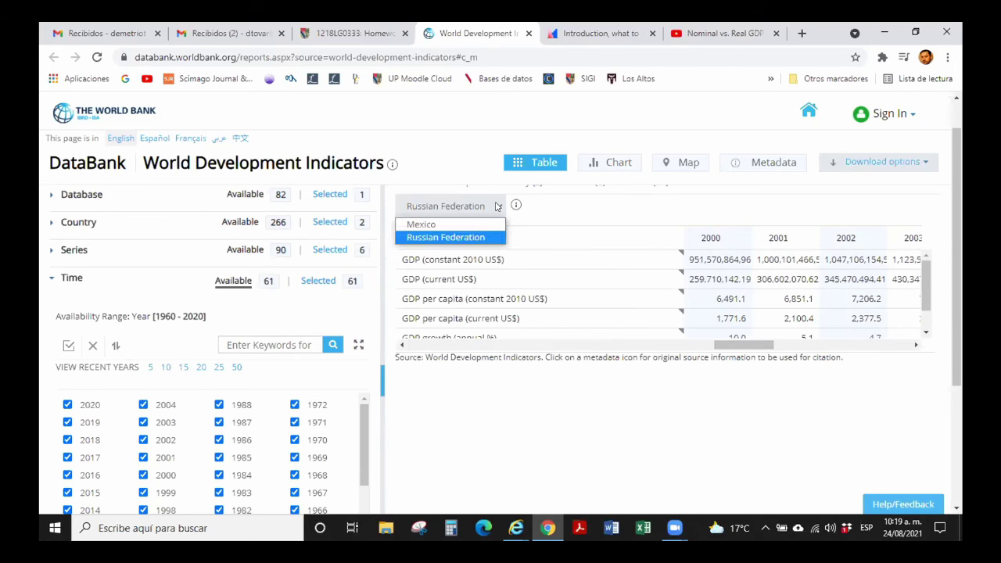
left_click(446, 225)
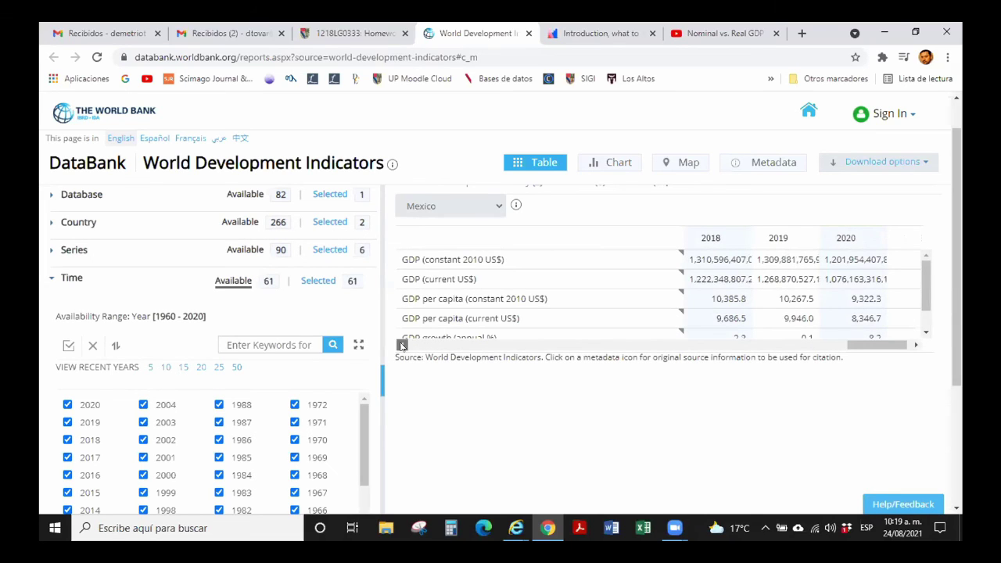
Page the table back to the earliest year columns, then list the download formats (Excel, CSV, Tabbed TXT).
left_click(401, 345)
left_click(402, 344)
left_click(402, 344)
left_click(402, 345)
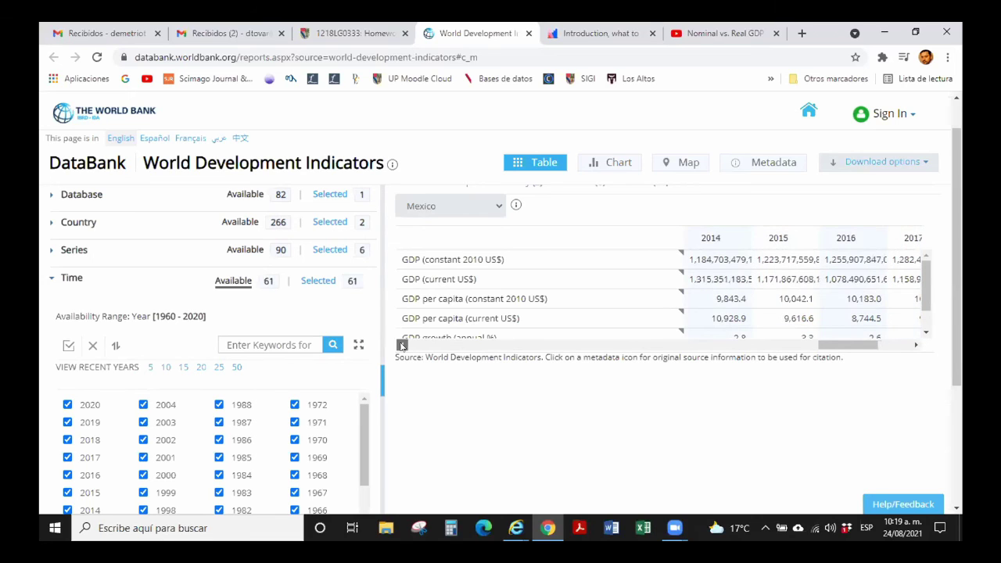
left_click(402, 345)
left_click(402, 344)
left_click(402, 345)
left_click(401, 345)
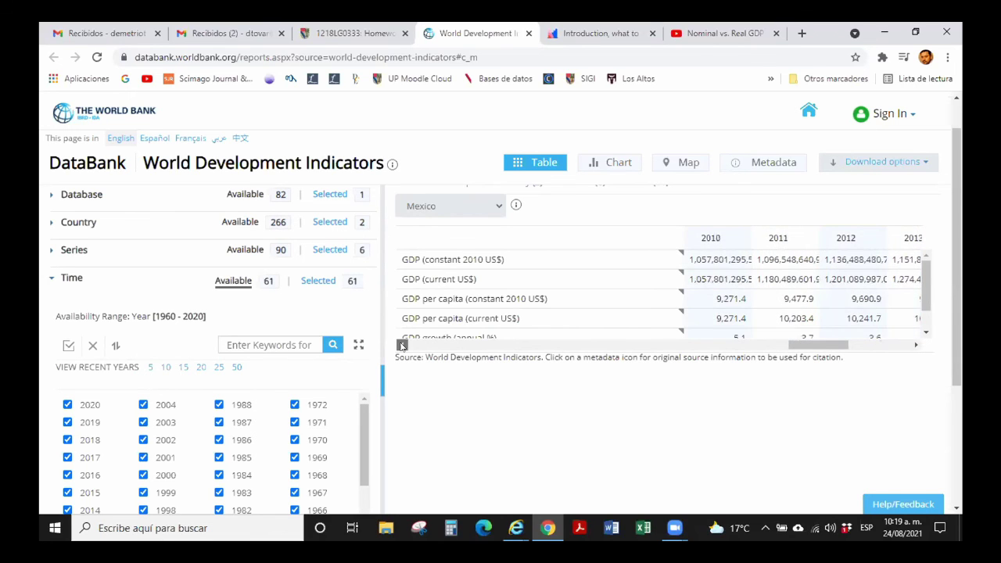
left_click(402, 345)
left_click(402, 345)
left_click(402, 345)
left_click(402, 345)
left_click(402, 345)
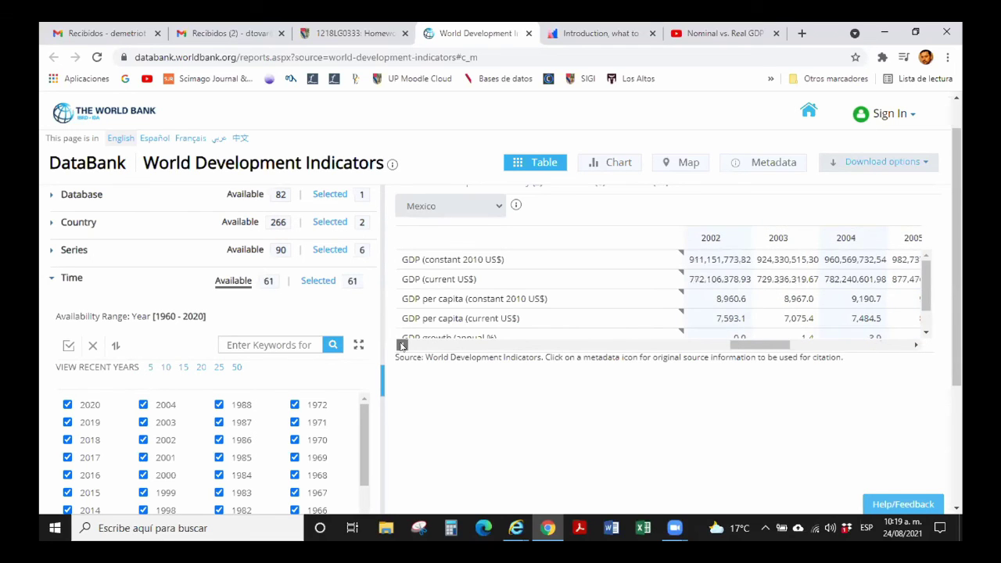
left_click(402, 344)
left_click(402, 345)
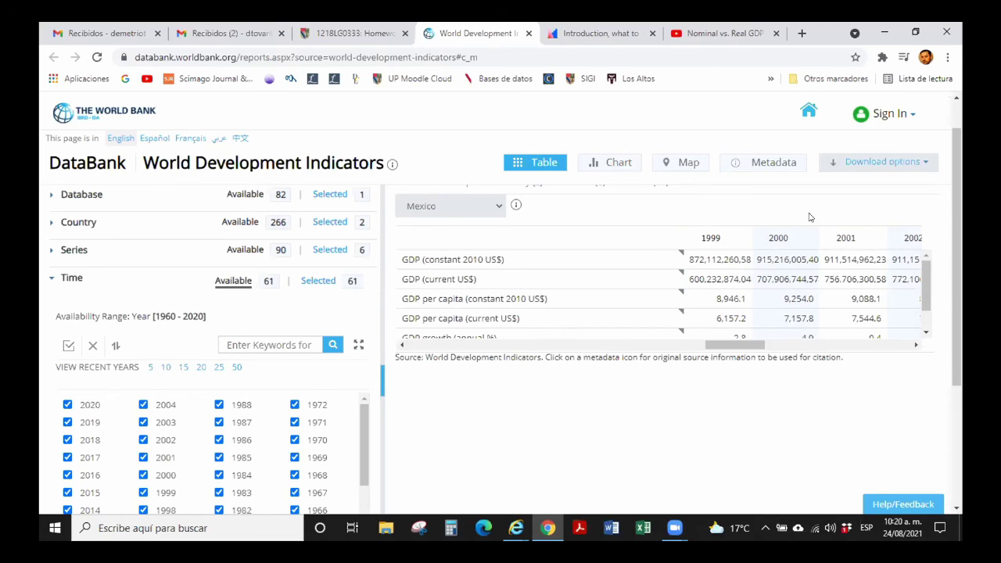
left_click(922, 167)
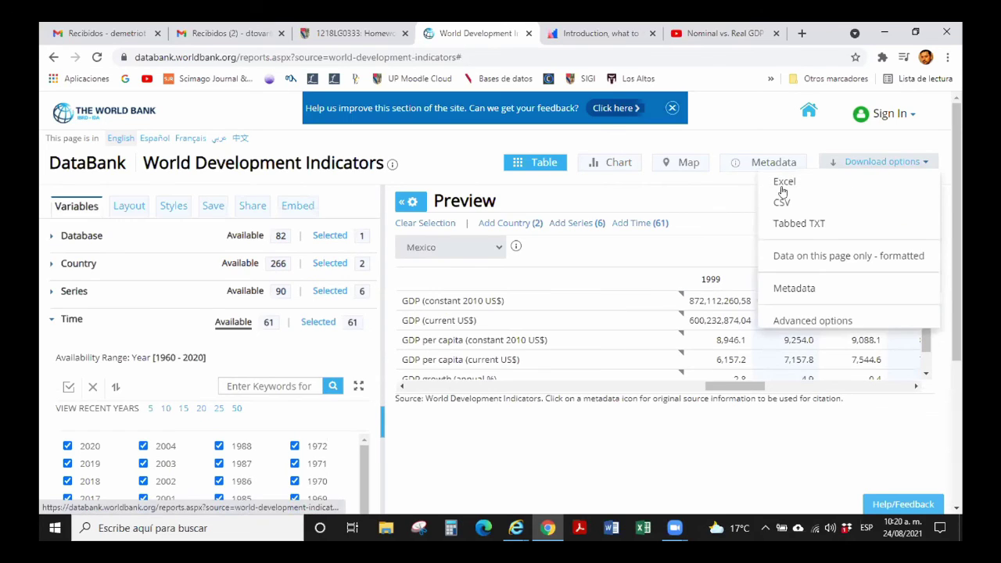